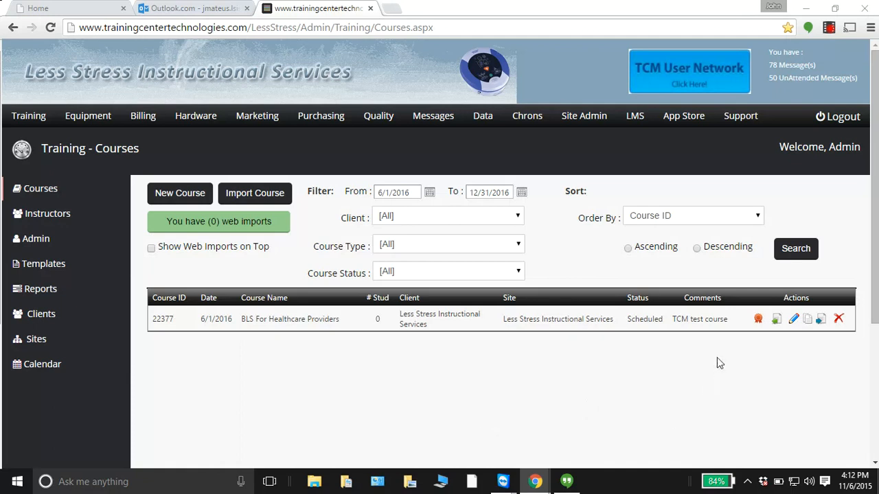
# Open course 22377 for editing and review its expected students, price per student, Open To Public setting, sort code and location.
pyautogui.click(794, 320)
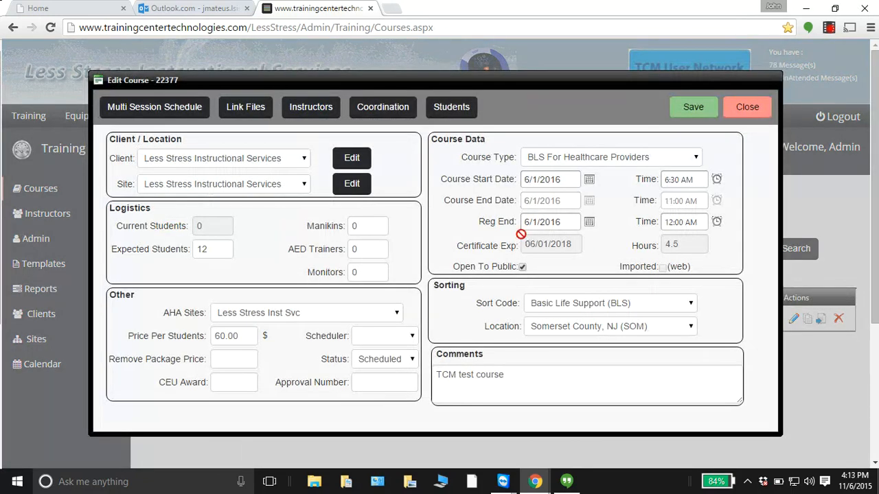
pyautogui.moveTo(216, 249); pyautogui.dragTo(177, 251)
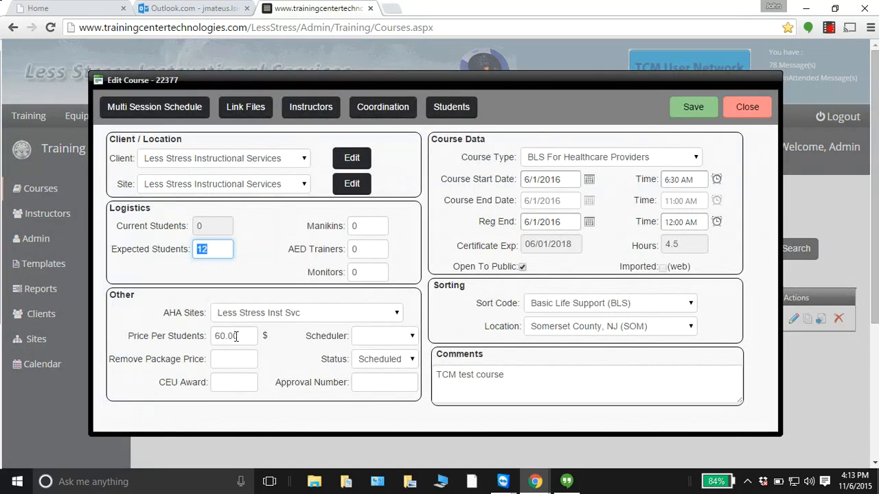
pyautogui.moveTo(236, 338); pyautogui.dragTo(141, 321)
pyautogui.moveTo(464, 267); pyautogui.dragTo(516, 266)
pyautogui.moveTo(479, 304); pyautogui.dragTo(523, 332)
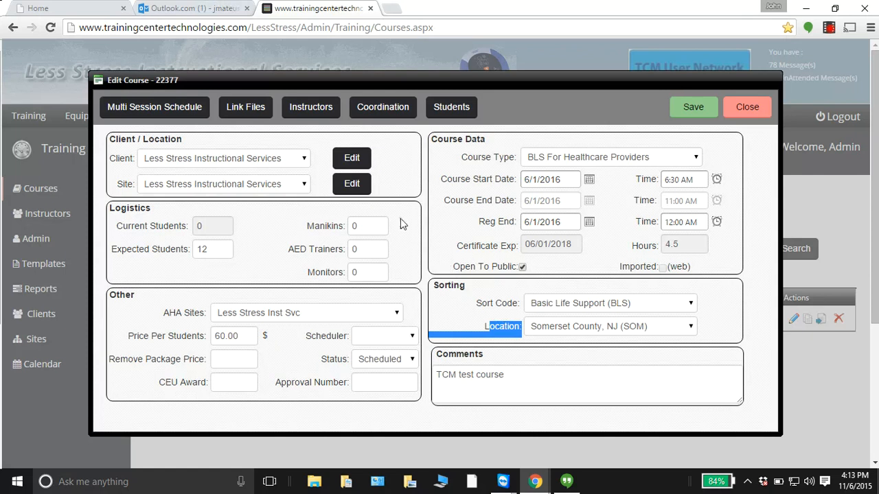
# Assign the first available instructor to the course and save the course.
pyautogui.click(336, 114)
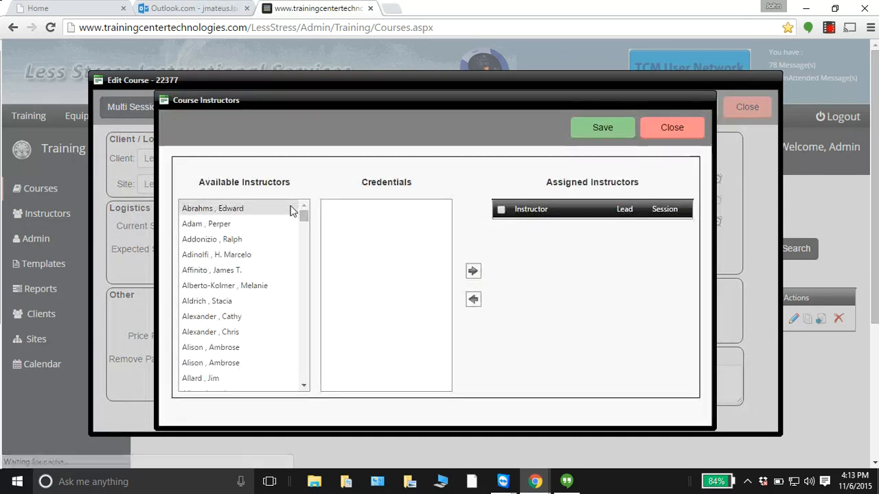
pyautogui.click(264, 210)
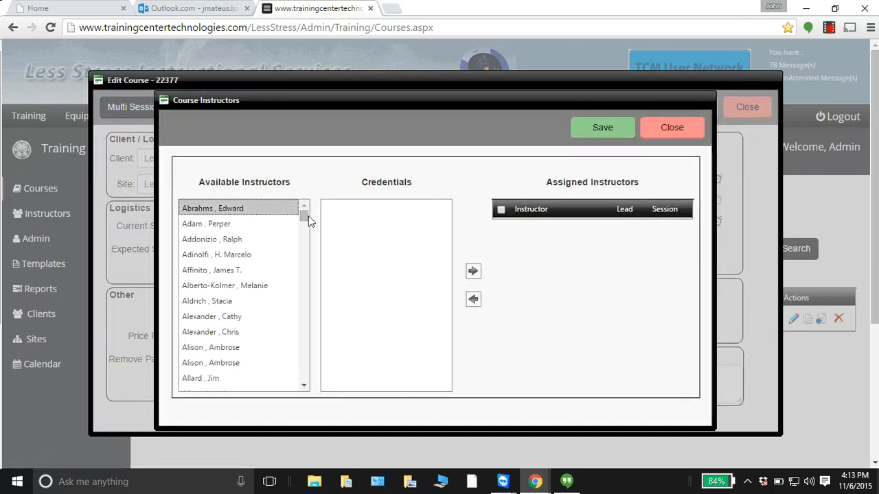
pyautogui.click(472, 271)
pyautogui.click(618, 130)
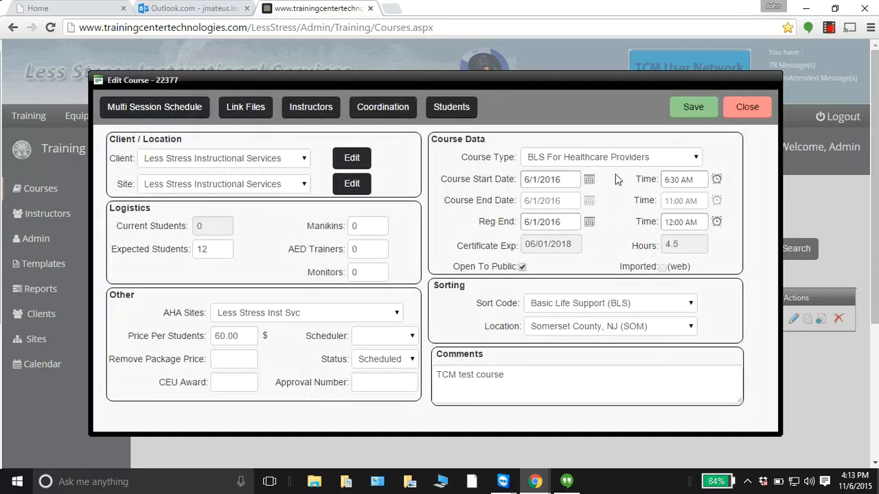
pyautogui.click(680, 111)
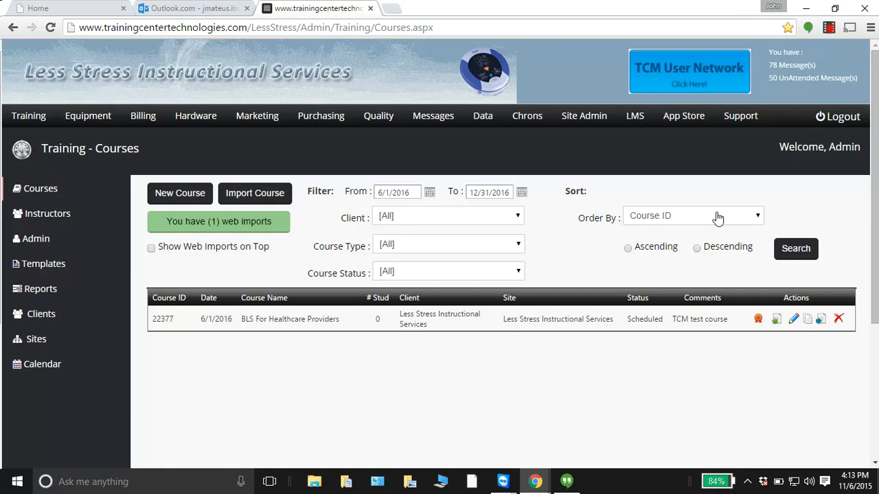
# Clone the BLS For Healthcare Providers course into 4 copies.
pyautogui.click(807, 320)
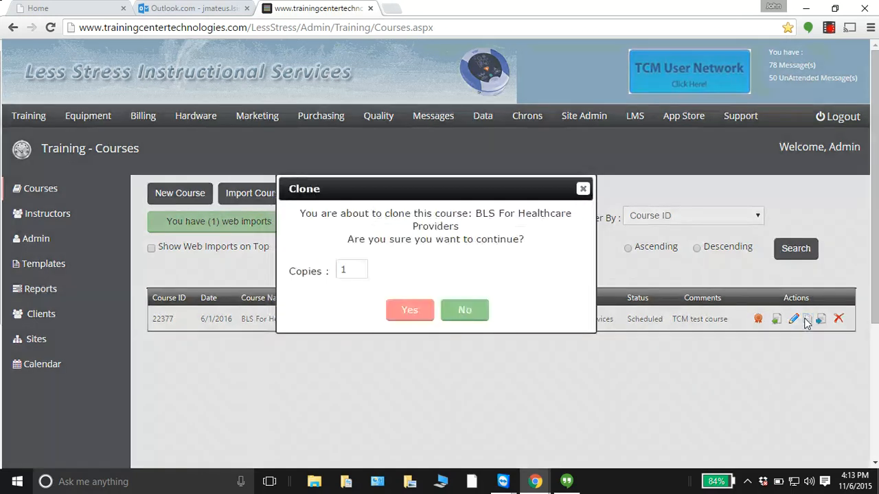
pyautogui.doubleClick(347, 269)
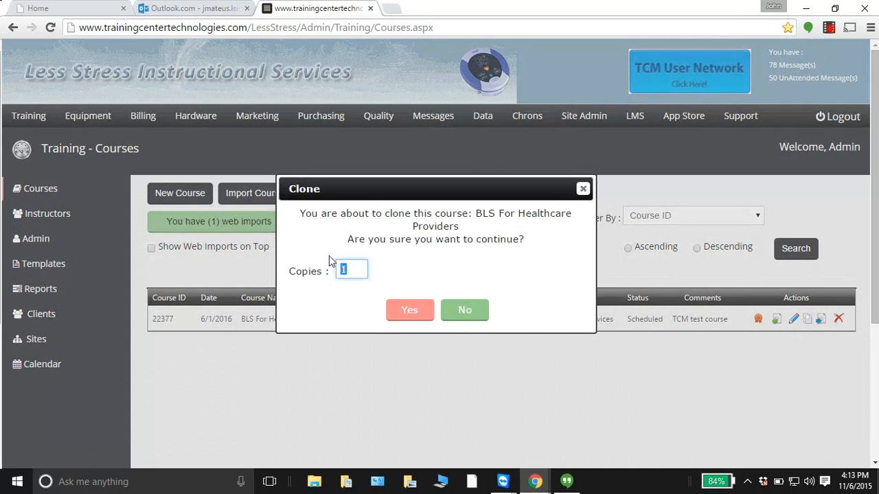
pyautogui.click(423, 318)
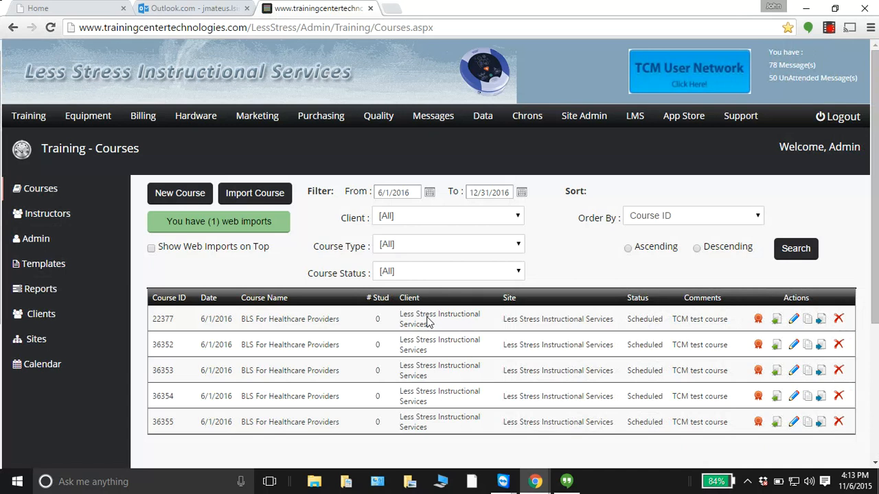
# Review cloned course 36352's expected students, Open To Public setting, price, location and instructors, and save it without edits.
pyautogui.click(793, 345)
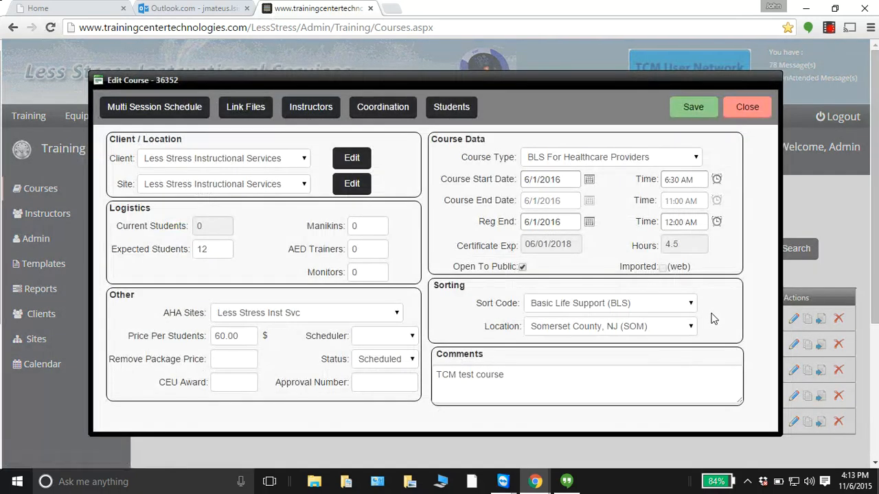
pyautogui.moveTo(207, 249); pyautogui.dragTo(202, 249)
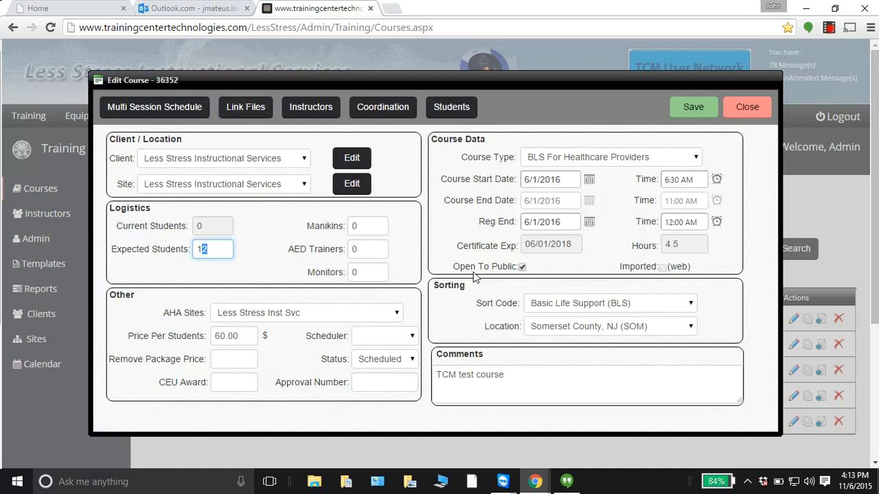
pyautogui.moveTo(465, 267); pyautogui.dragTo(503, 267)
pyautogui.moveTo(142, 249); pyautogui.dragTo(111, 250)
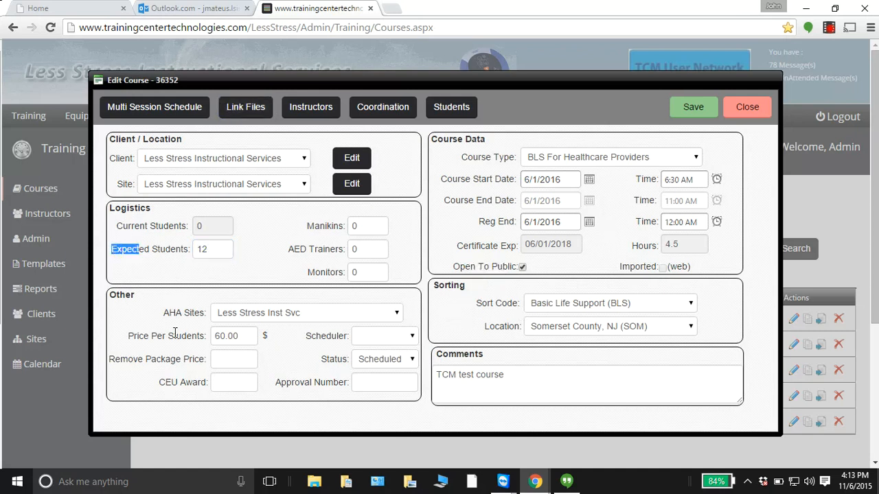
pyautogui.moveTo(177, 336); pyautogui.dragTo(136, 336)
pyautogui.moveTo(489, 325); pyautogui.dragTo(495, 327)
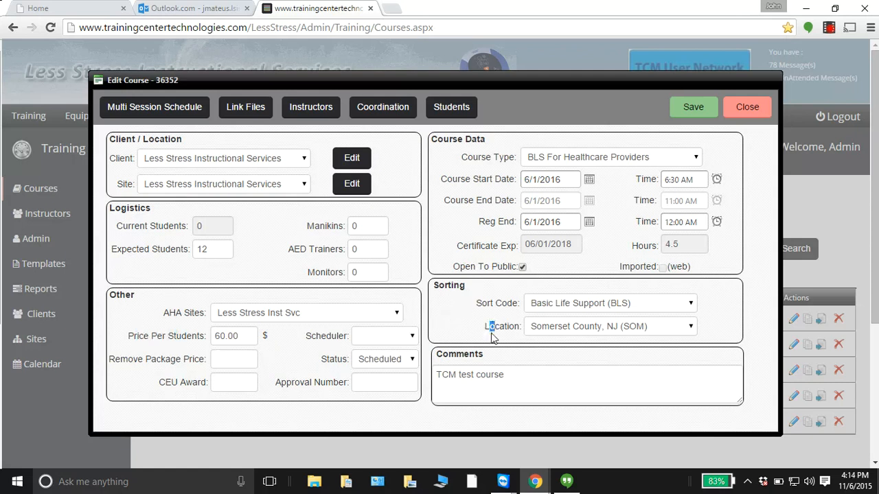
pyautogui.click(321, 107)
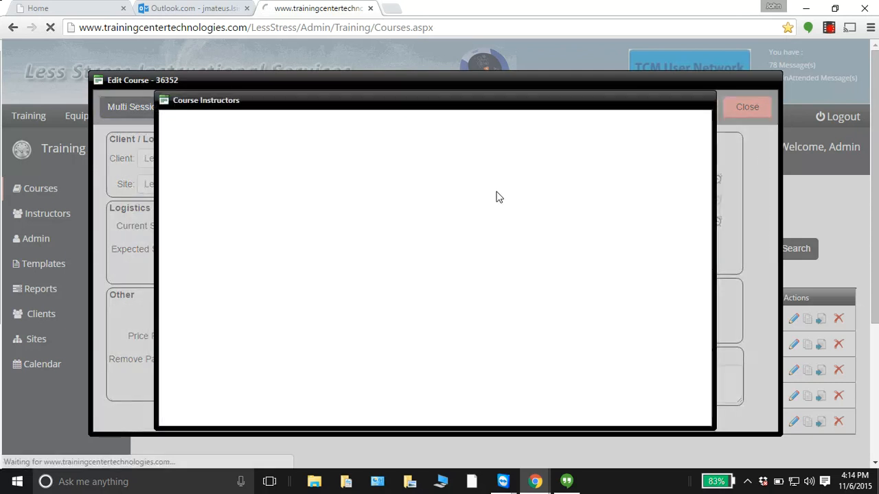
pyautogui.click(669, 127)
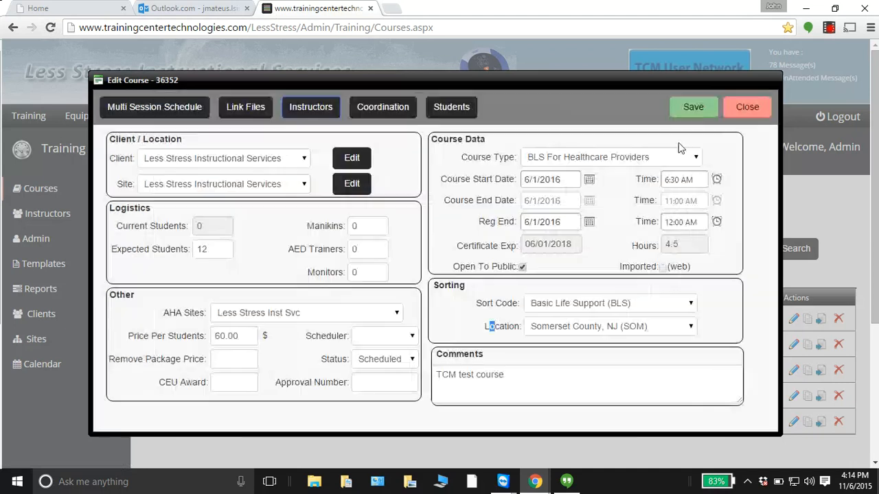
pyautogui.click(693, 108)
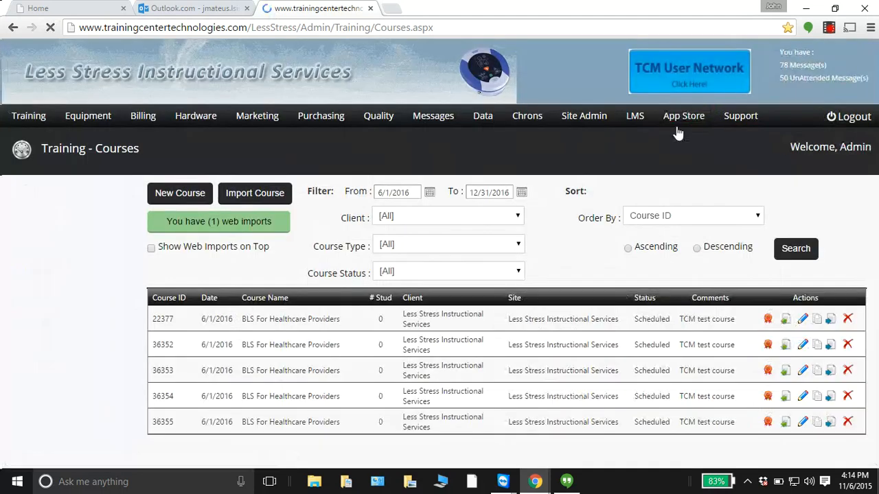
# Reopen cloned course 36352 for editing and set its course start date to 7/1/2016.
pyautogui.click(791, 344)
pyautogui.tripleClick(549, 180)
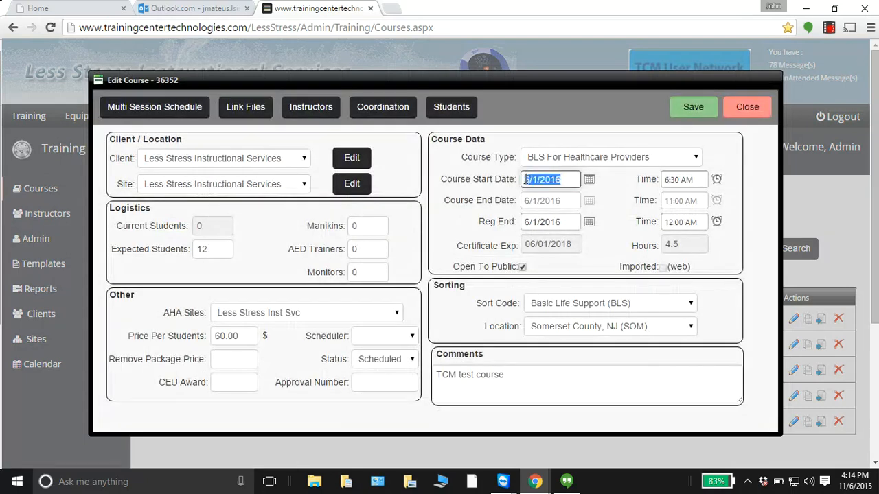
pyautogui.write('070116')
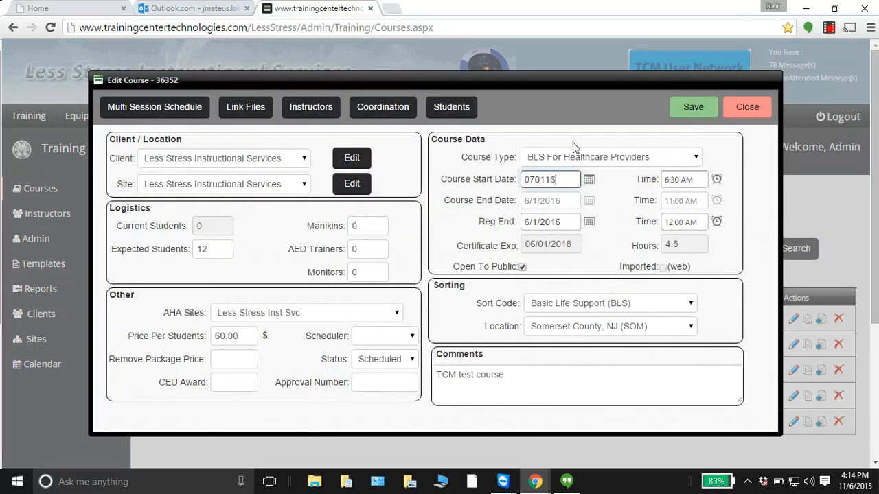
pyautogui.press('Tab')
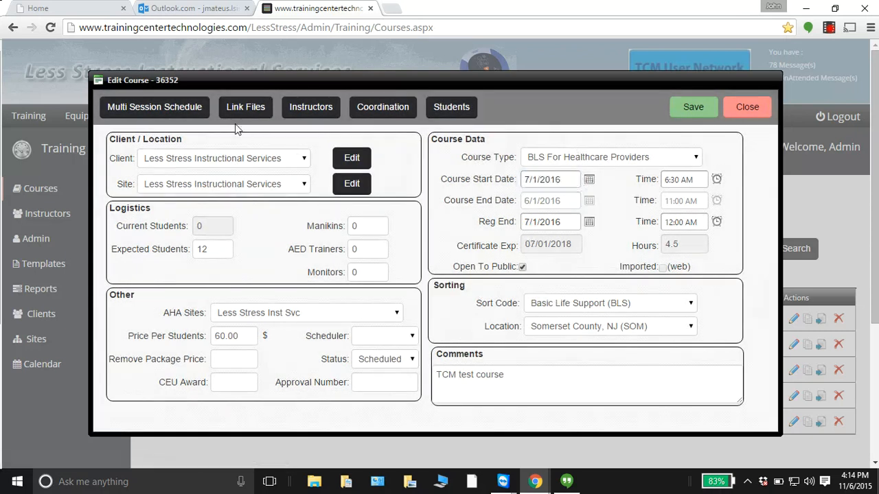
# Set the date of session 1 to 7/1/2016 in the multi session schedule and save the course.
pyautogui.click(193, 112)
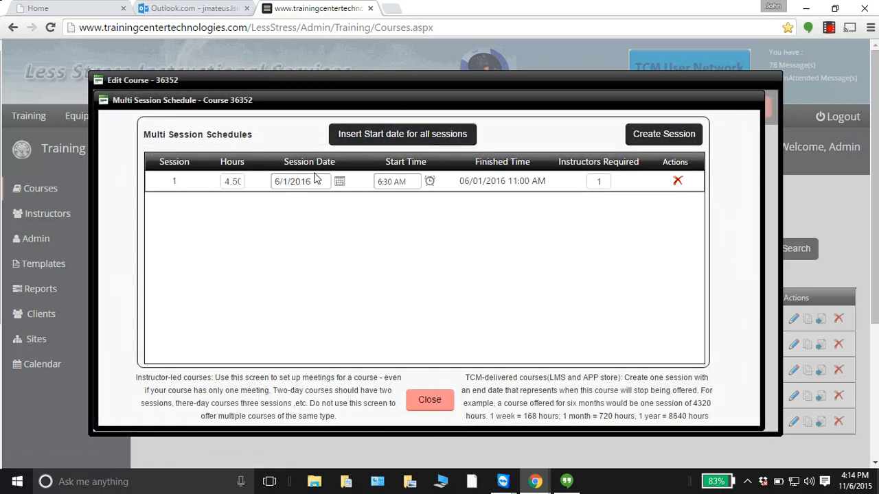
pyautogui.tripleClick(312, 181)
pyautogui.write('070116')
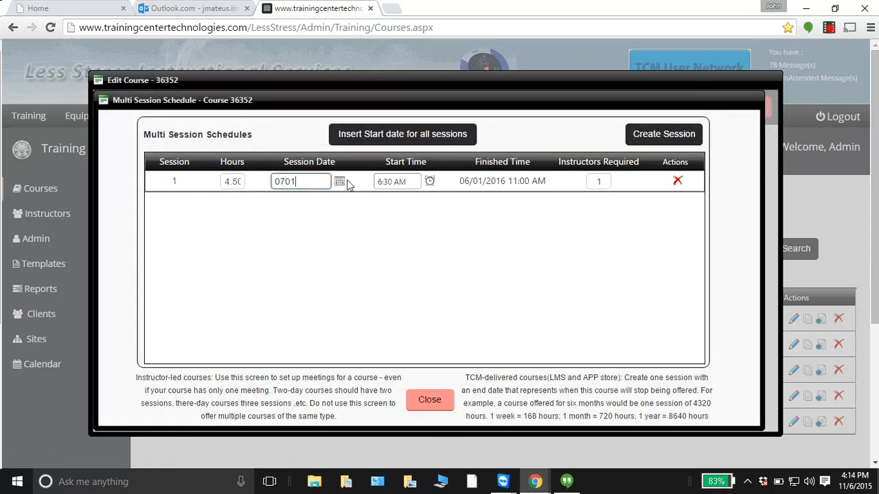
pyautogui.press('Tab')
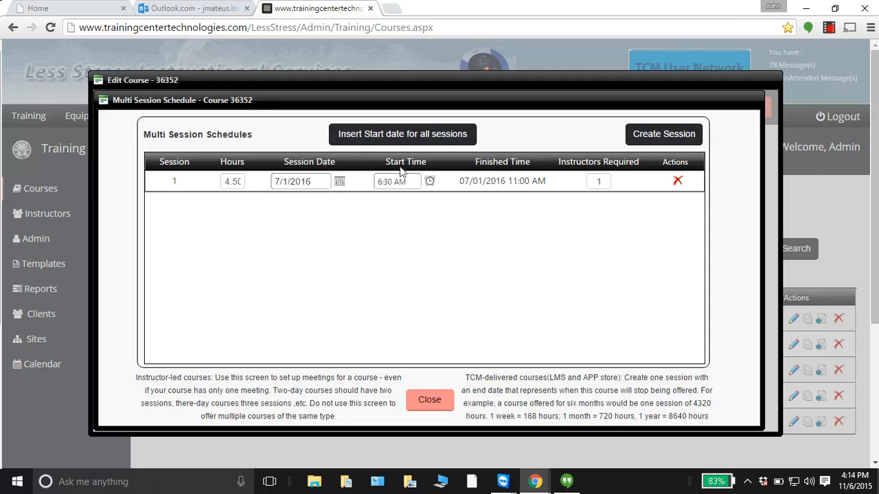
pyautogui.click(420, 401)
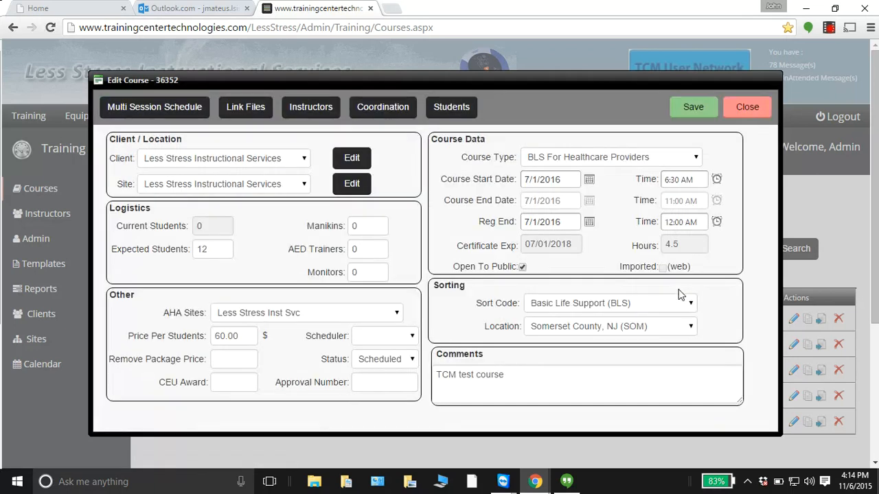
pyautogui.click(692, 106)
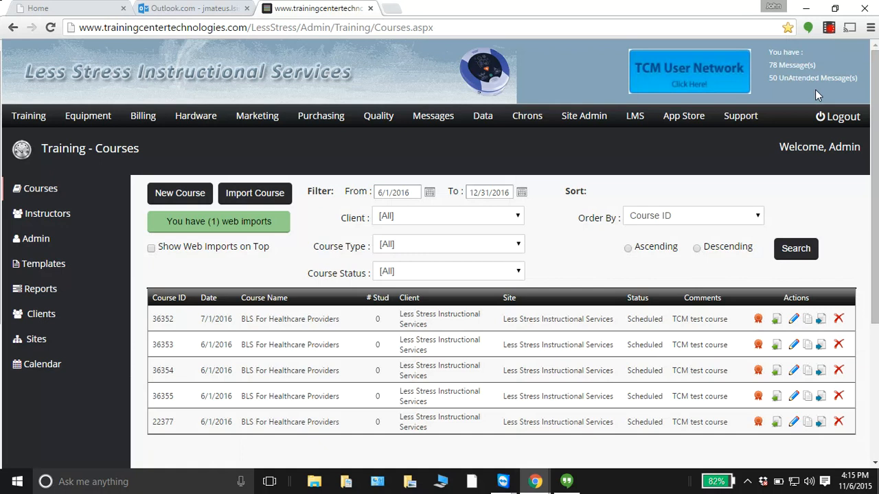
# Open the data link page of course 36352 and examine its linked billing account.
pyautogui.click(820, 320)
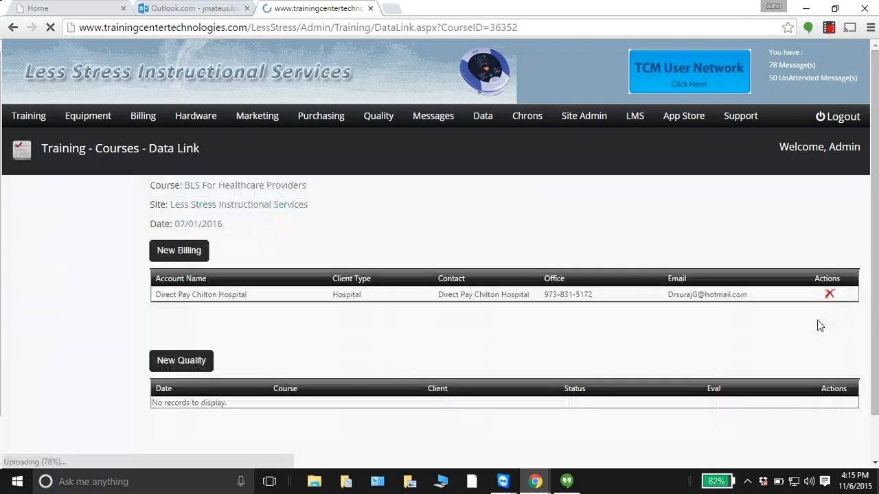
pyautogui.moveTo(600, 296); pyautogui.dragTo(155, 296)
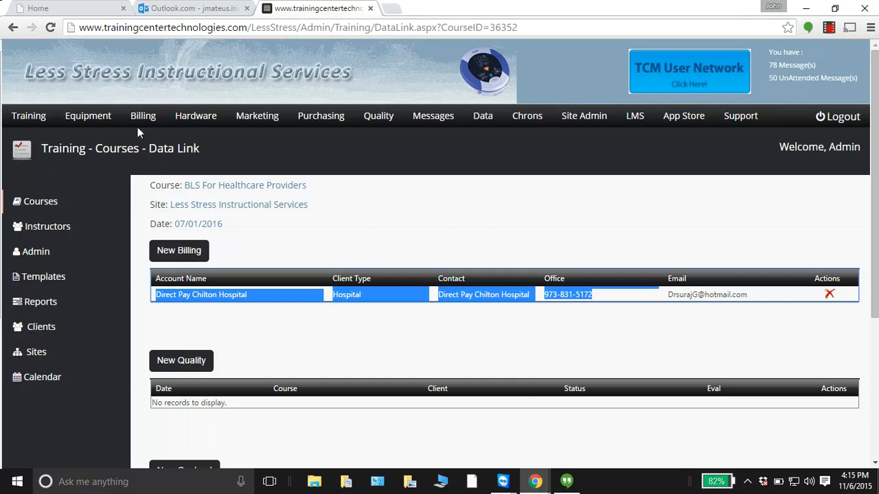
pyautogui.click(364, 309)
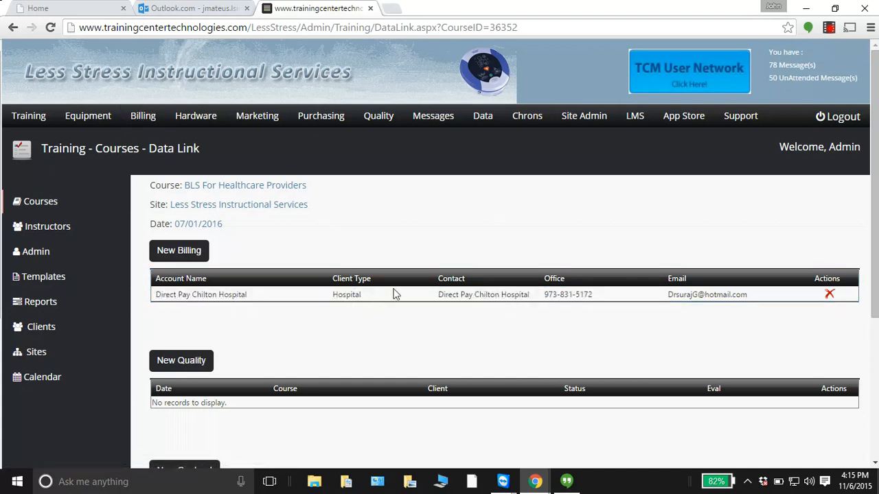
pyautogui.doubleClick(221, 299)
pyautogui.moveTo(221, 299); pyautogui.dragTo(155, 296)
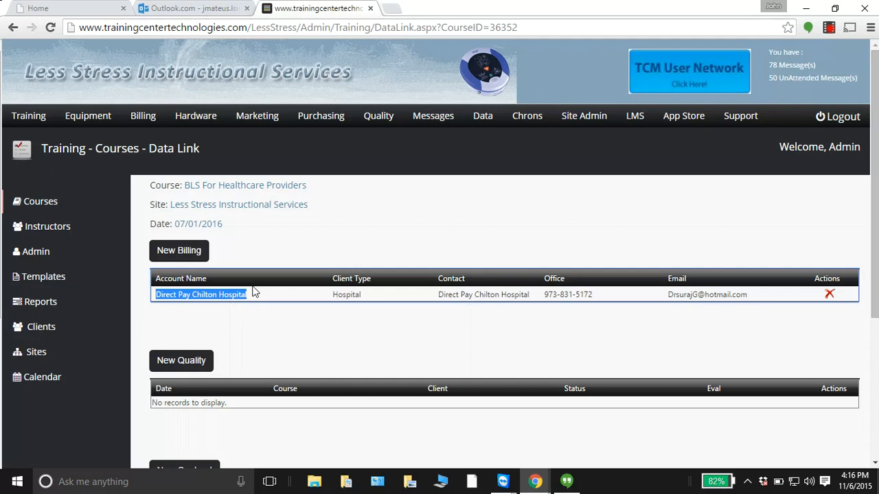
# Return to the training course list and highlight the row of cloned course 36353.
pyautogui.click(29, 115)
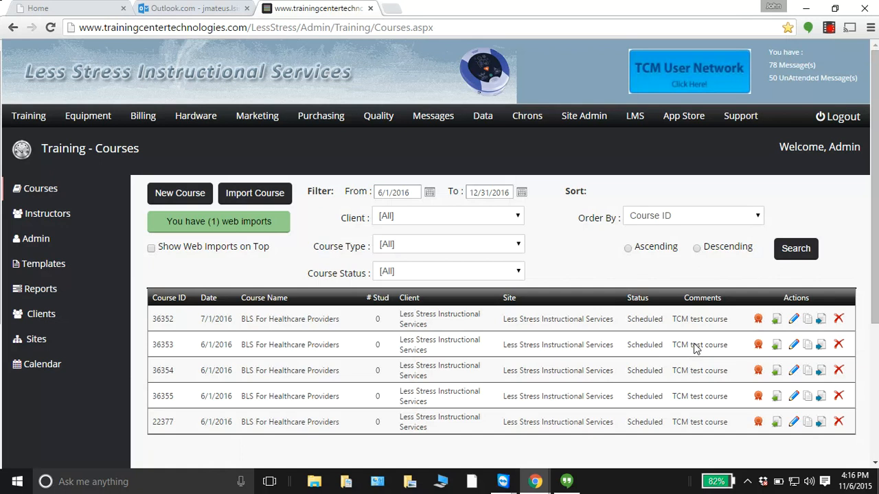
pyautogui.moveTo(729, 346); pyautogui.dragTo(149, 353)
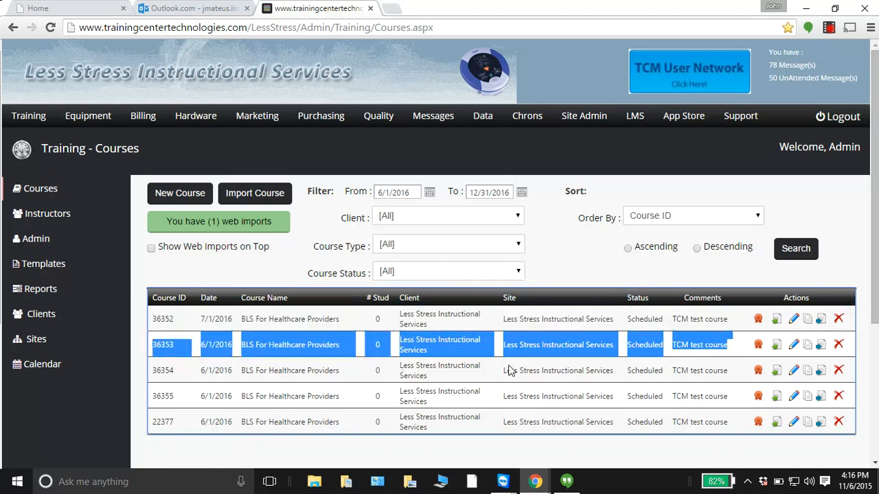